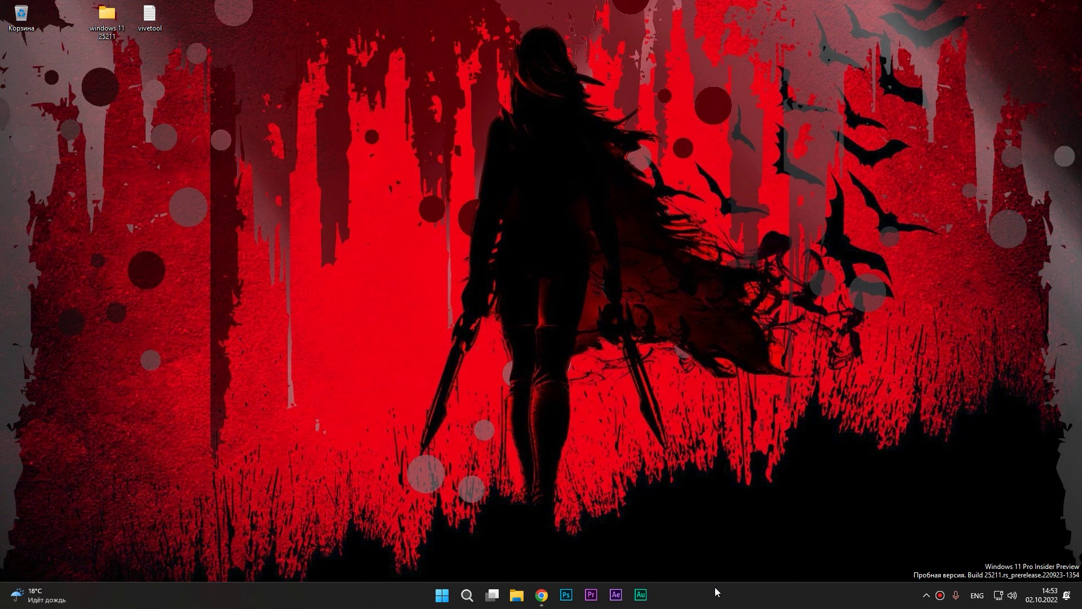
{"action": "left_click", "coordinate": [467, 595]}
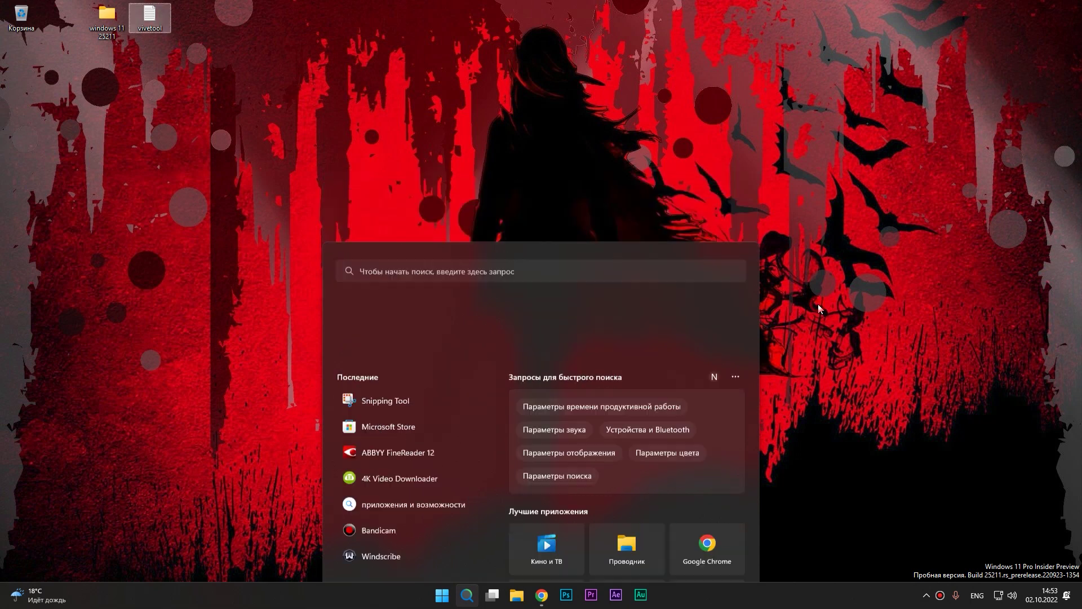
{"action": "left_click", "coordinate": [818, 304]}
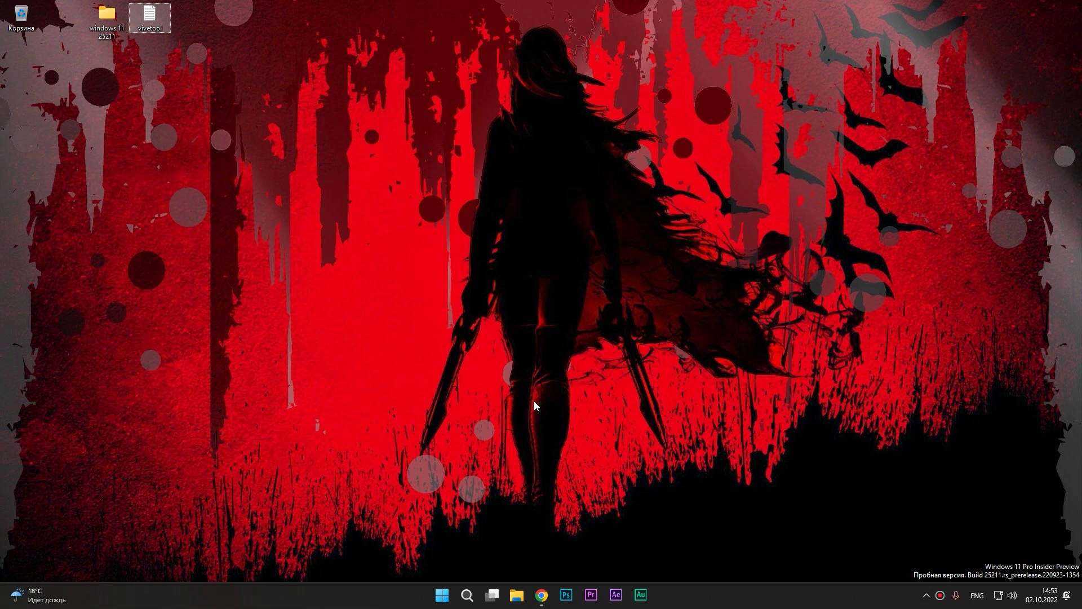
{"action": "left_click", "coordinate": [533, 401]}
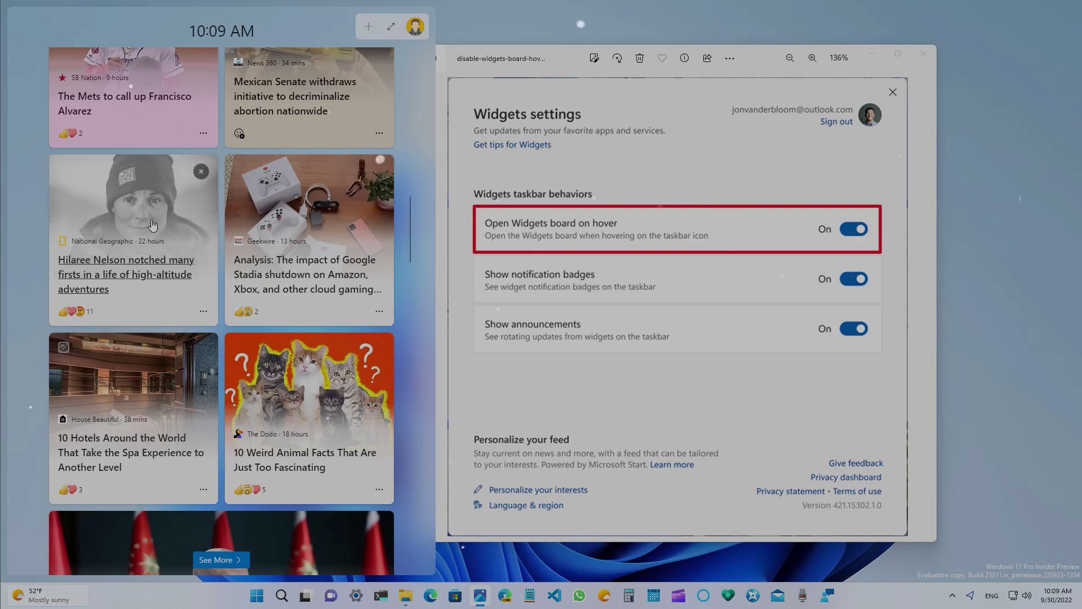
Step: Examine the options for adding widgets and the Widget settings of the Widgets board
{"action": "left_click", "coordinate": [370, 28]}
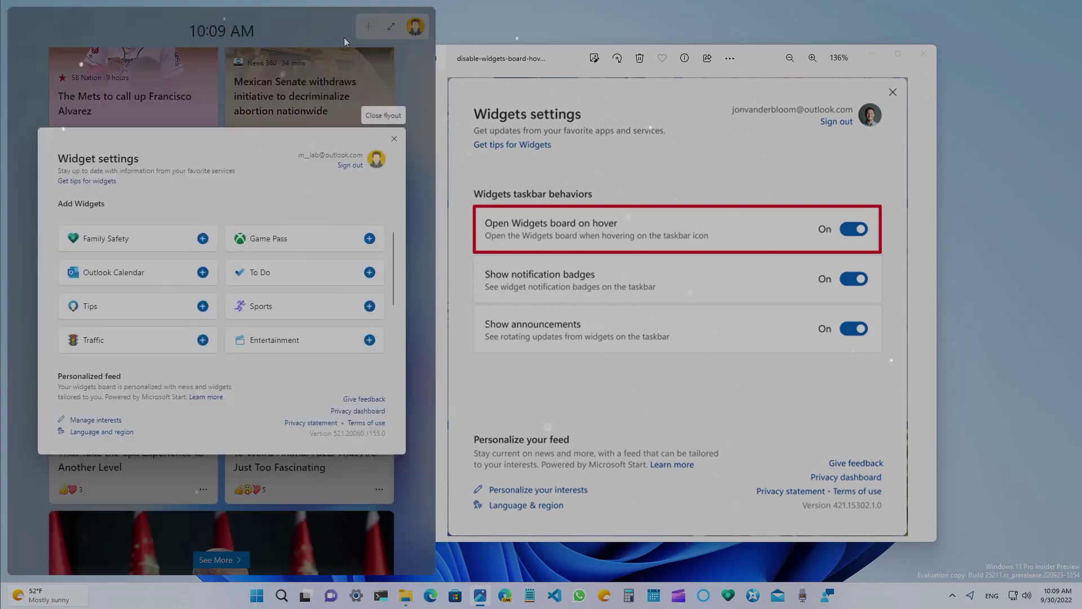
{"action": "left_click", "coordinate": [345, 40]}
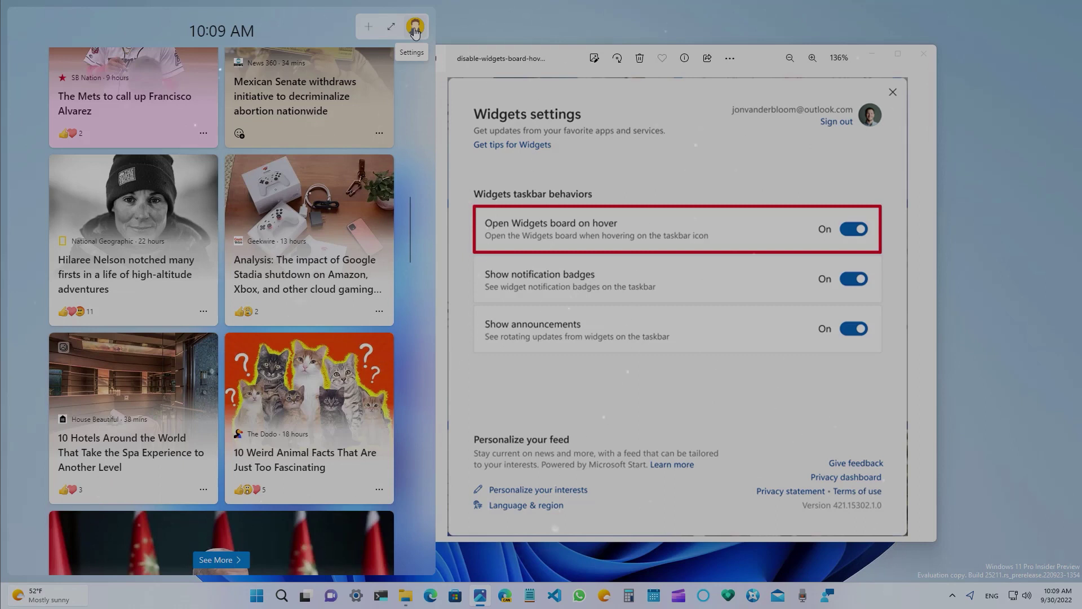
{"action": "left_click", "coordinate": [416, 27]}
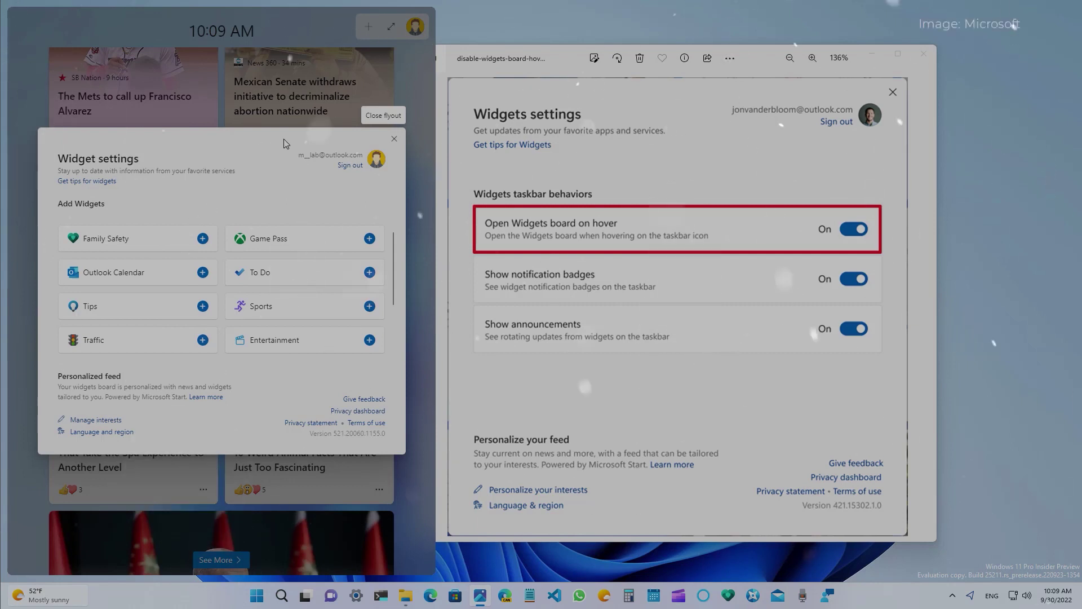
{"action": "left_click_drag", "start_coordinate": [588, 60], "coordinate": [467, 59]}
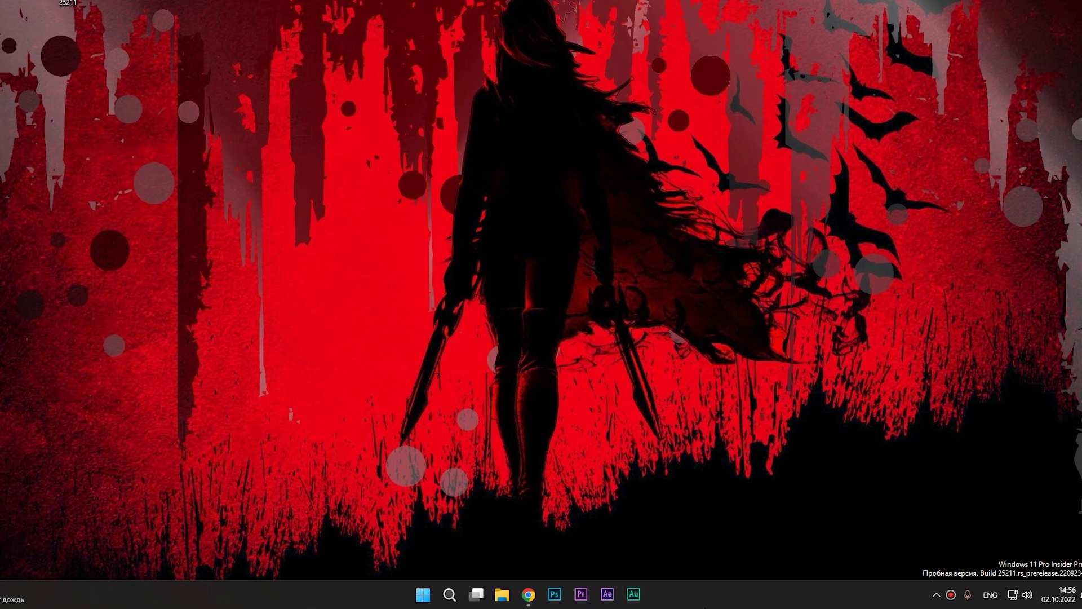
Step: Launch Task Manager from the taskbar, shift its window slightly, and bring up the taskbar's options again
{"action": "right_click", "coordinate": [724, 593]}
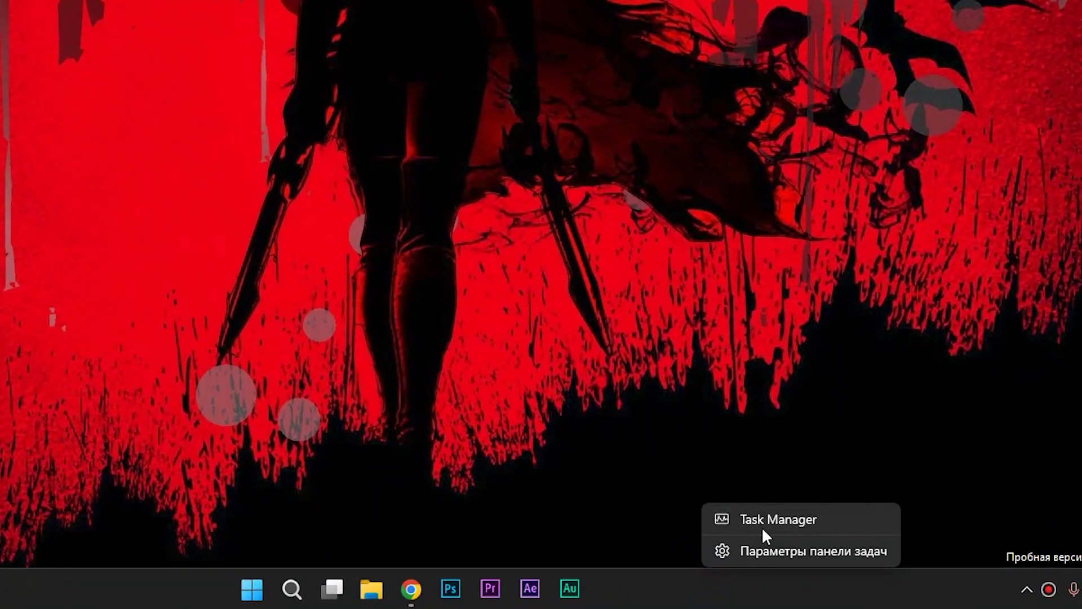
{"action": "right_click", "coordinate": [668, 599]}
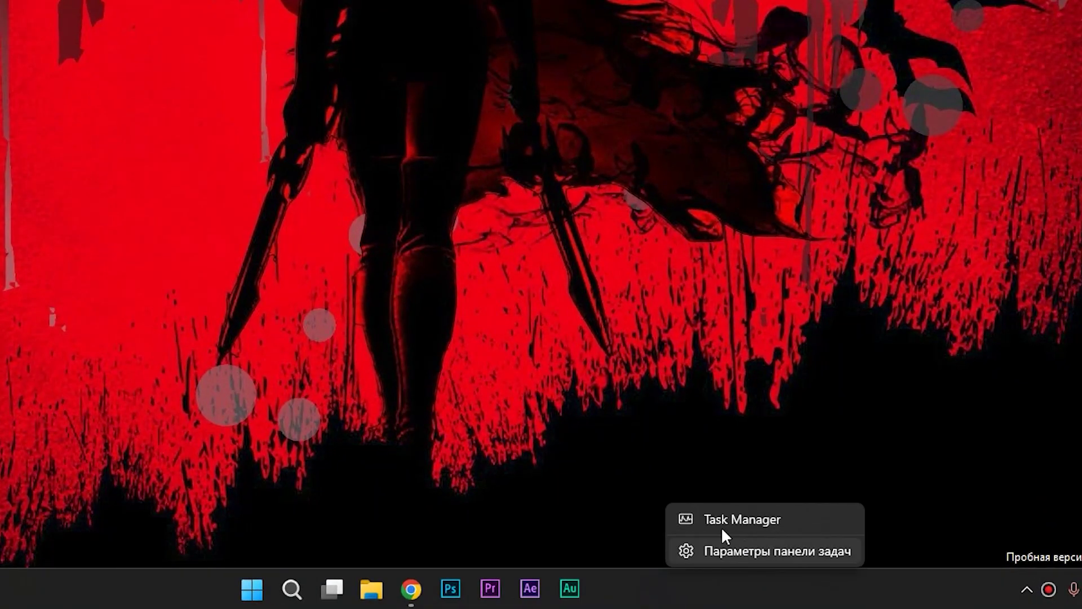
{"action": "left_click", "coordinate": [739, 519]}
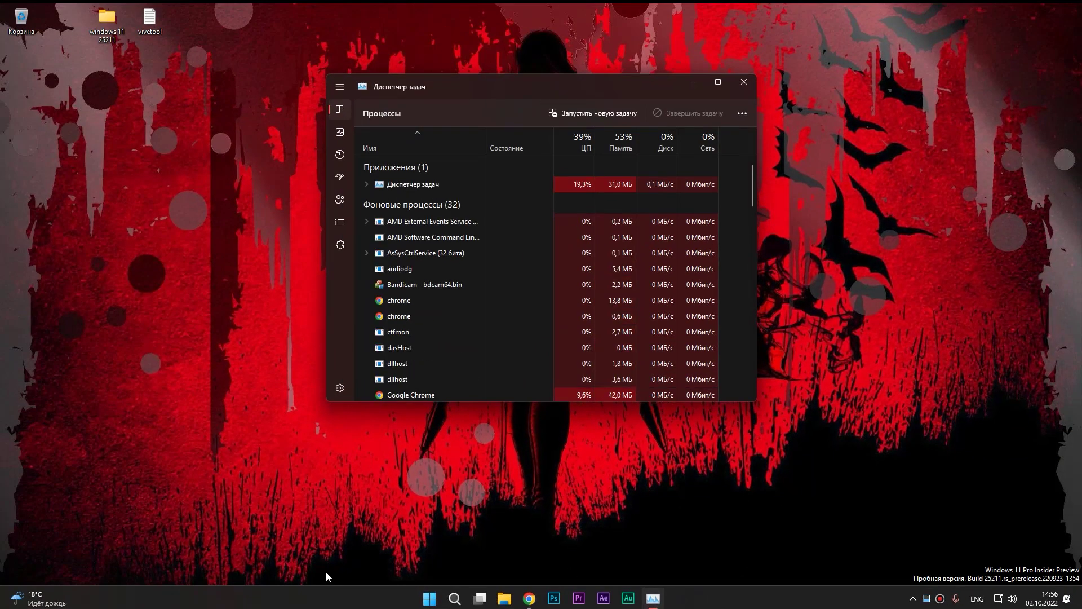
{"action": "left_click_drag", "start_coordinate": [468, 88], "coordinate": [450, 118]}
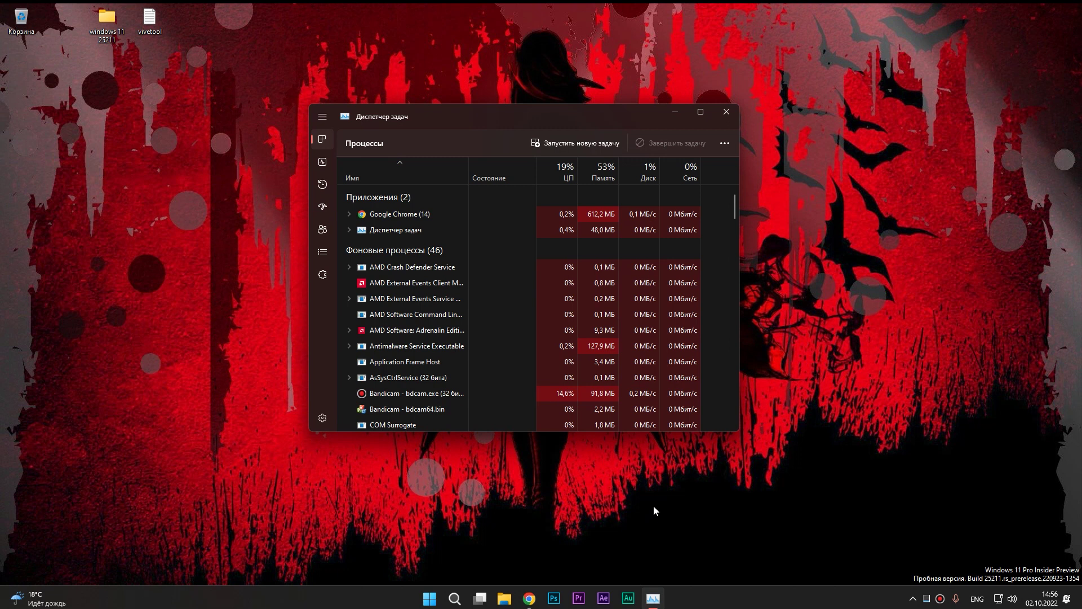
{"action": "right_click", "coordinate": [756, 602]}
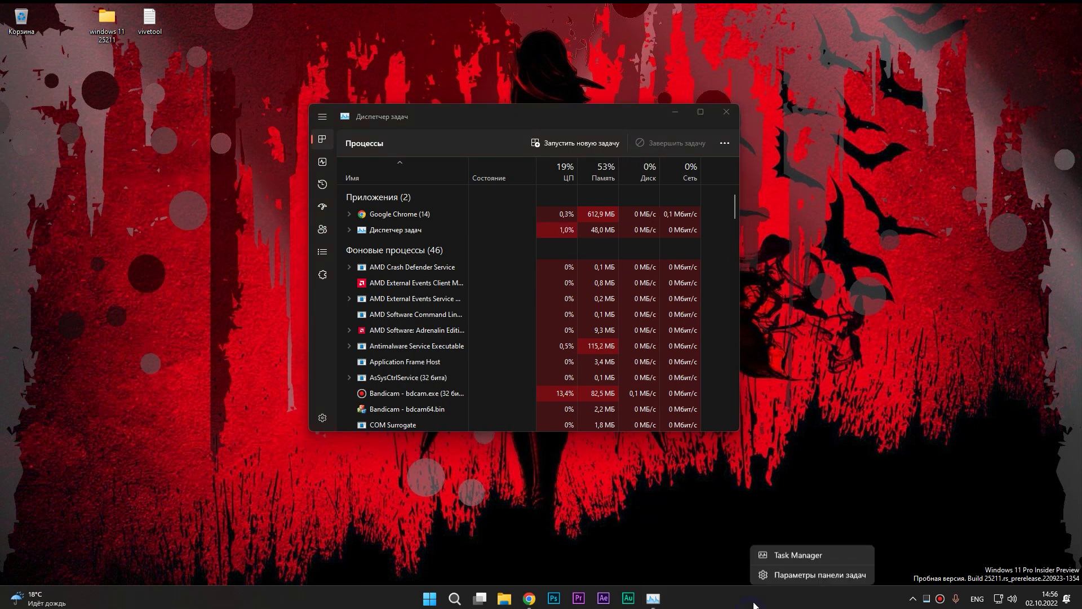
{"action": "left_click", "coordinate": [776, 560]}
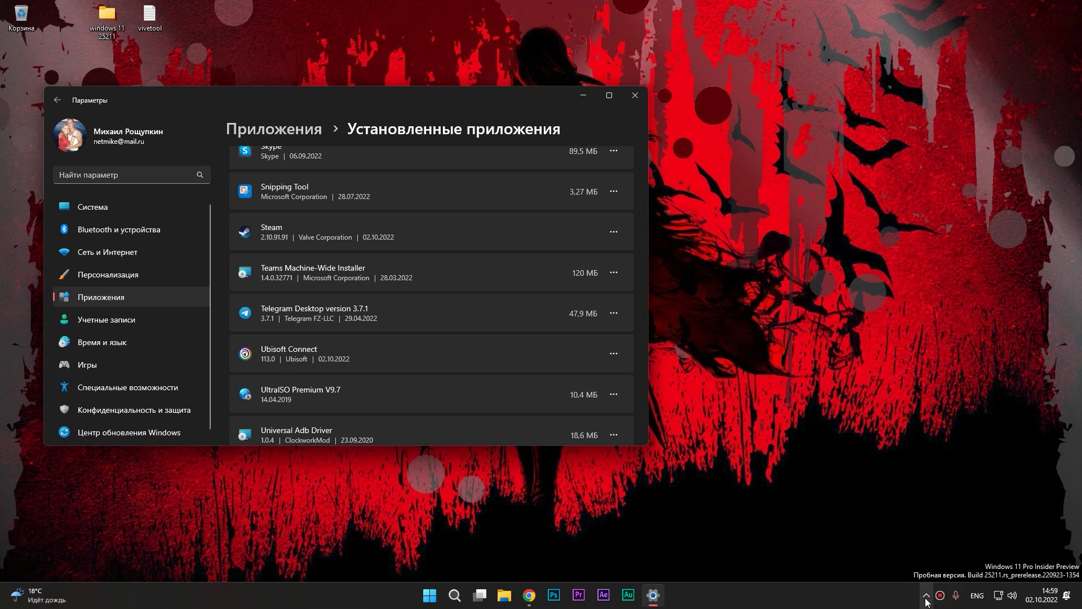
Step: Rearrange the hidden system tray icons, including moving one from the overflow area to the taskbar
{"action": "left_click", "coordinate": [926, 596]}
{"action": "left_click_drag", "start_coordinate": [915, 562], "coordinate": [938, 564]}
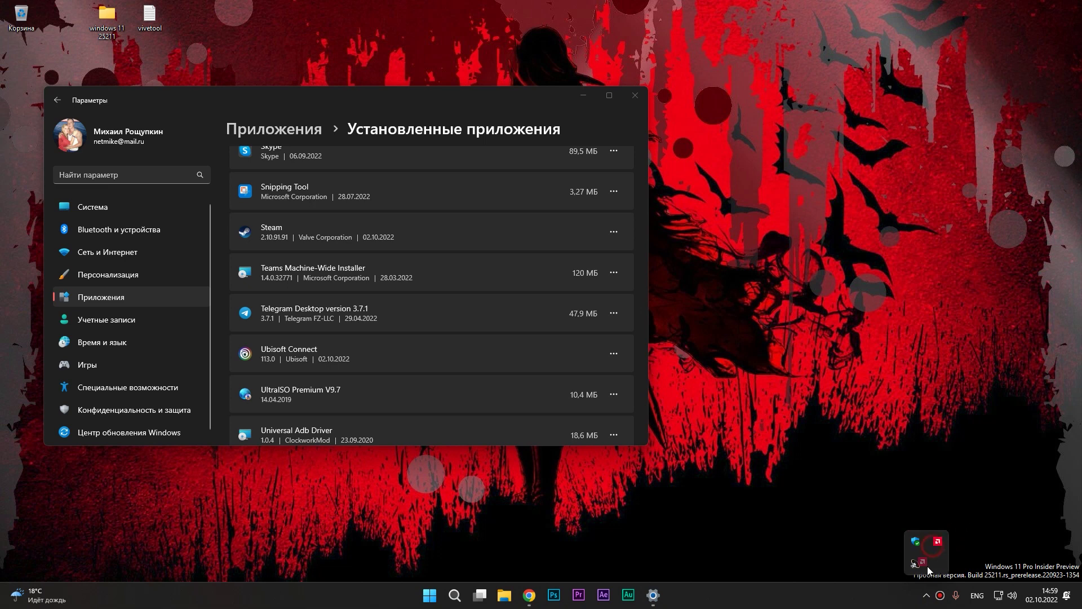
{"action": "left_click", "coordinate": [874, 486]}
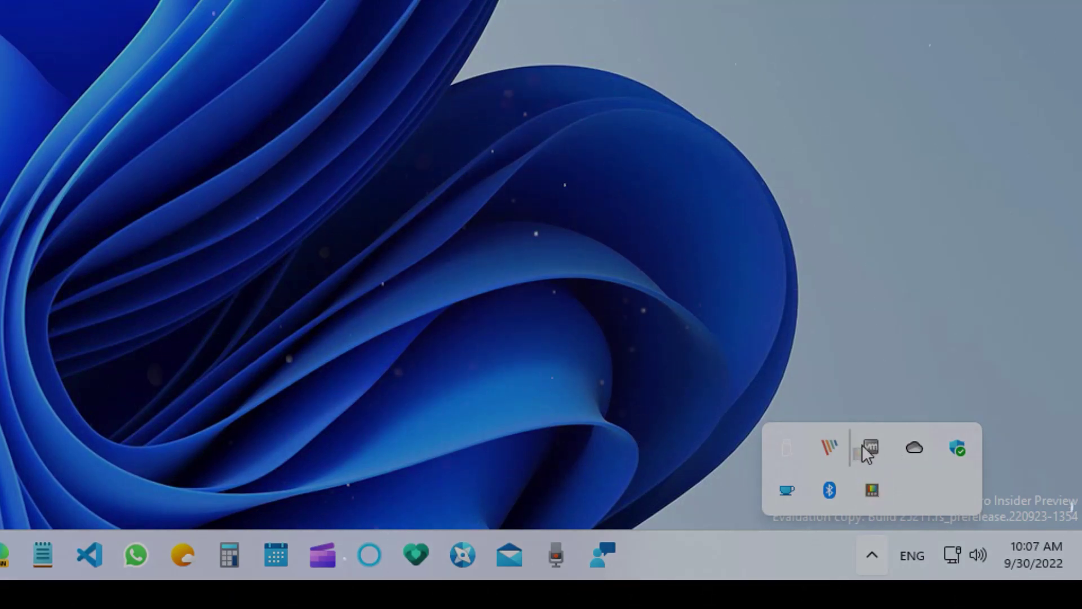
{"action": "left_click_drag", "start_coordinate": [868, 449], "coordinate": [835, 541]}
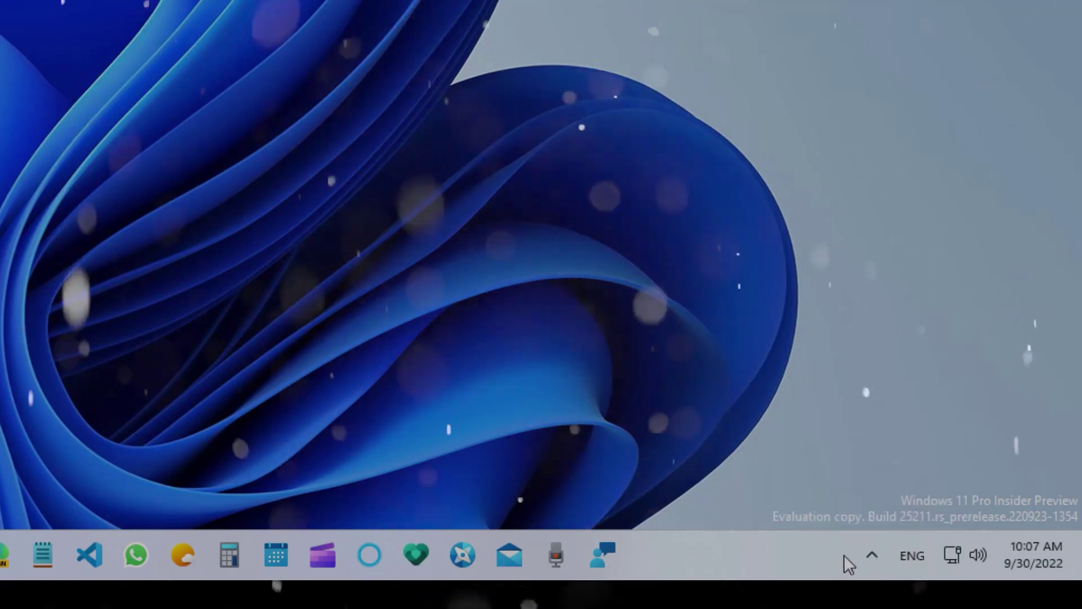
{"action": "left_click", "coordinate": [872, 555]}
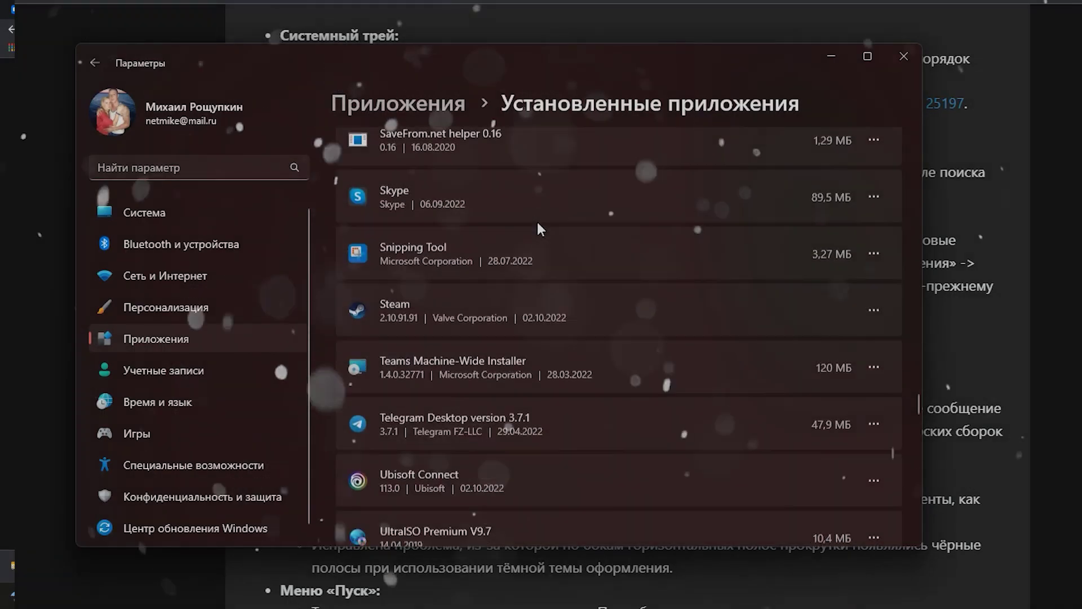
Step: Search the Windows settings for "арх" and open the "Архивировать приложения" page under the additional app settings
{"action": "scroll", "coordinate": [511, 400], "scroll_direction": "up", "scroll_amount": 1}
{"action": "scroll", "coordinate": [510, 400], "scroll_direction": "up", "scroll_amount": 1}
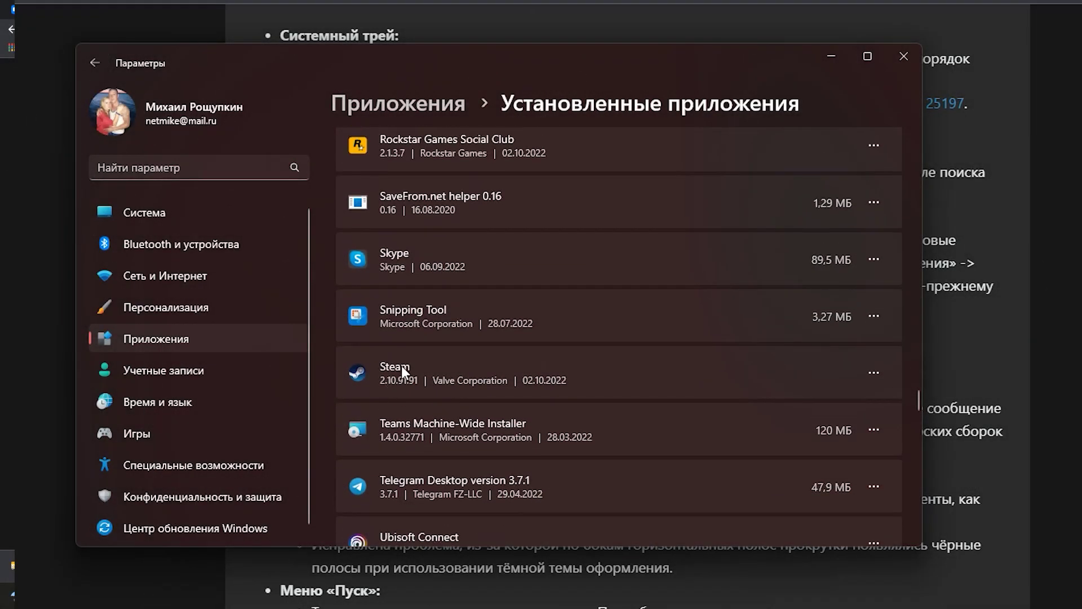
{"action": "scroll", "coordinate": [598, 405], "scroll_direction": "up", "scroll_amount": 1}
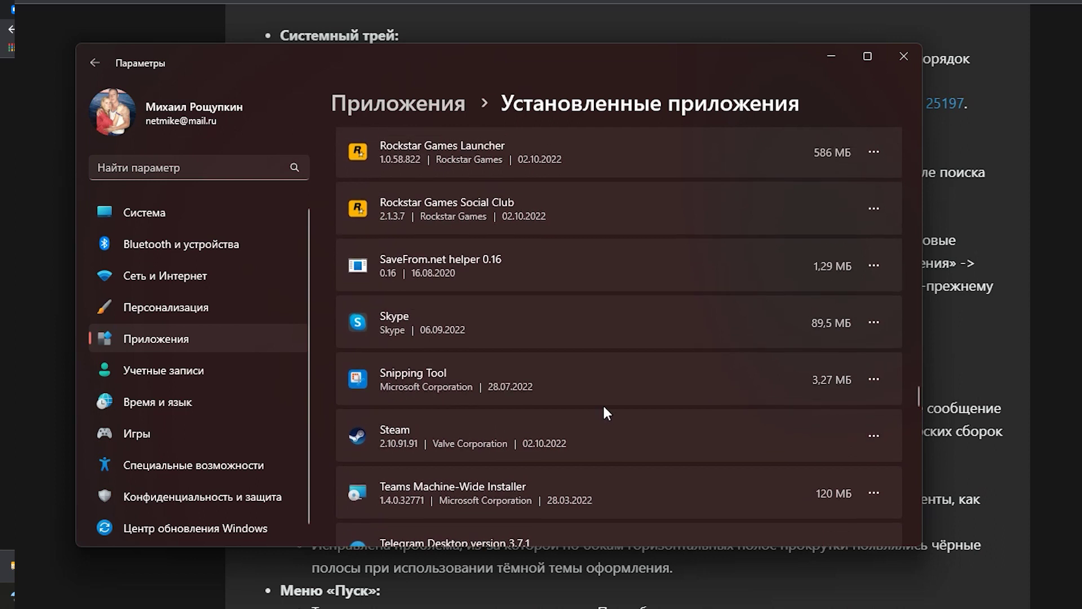
{"action": "scroll", "coordinate": [602, 403], "scroll_direction": "down", "scroll_amount": 3}
{"action": "left_click", "coordinate": [127, 168]}
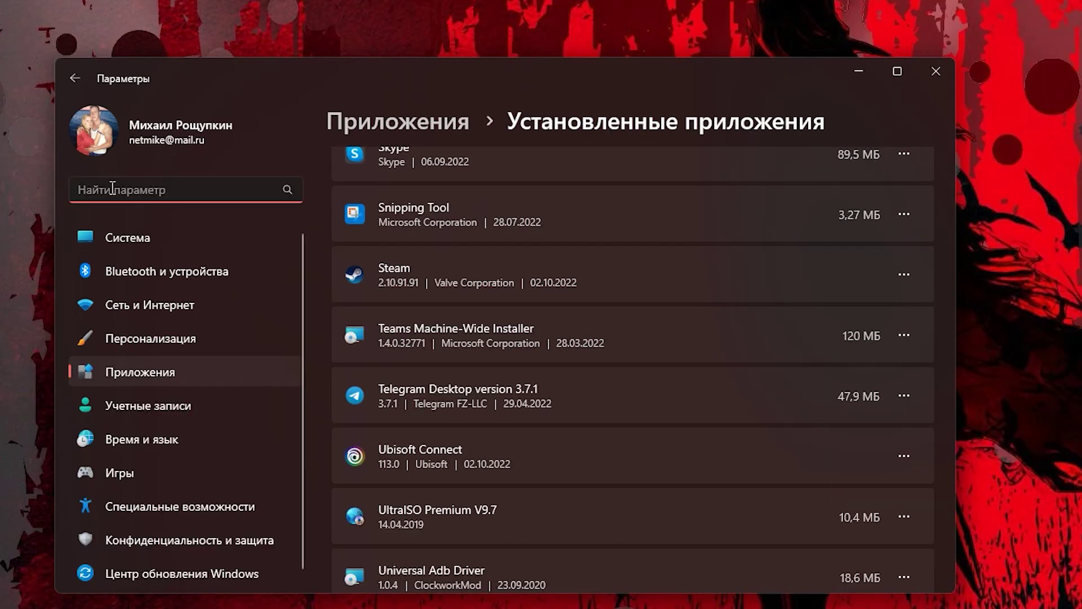
{"action": "type", "text": "а"}
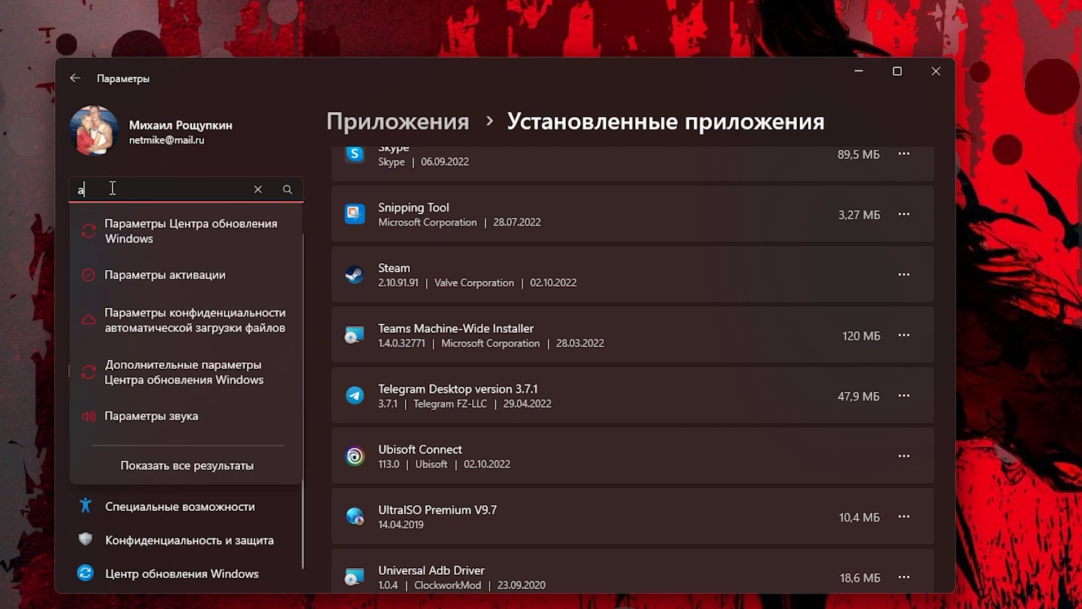
{"action": "type", "text": "рх"}
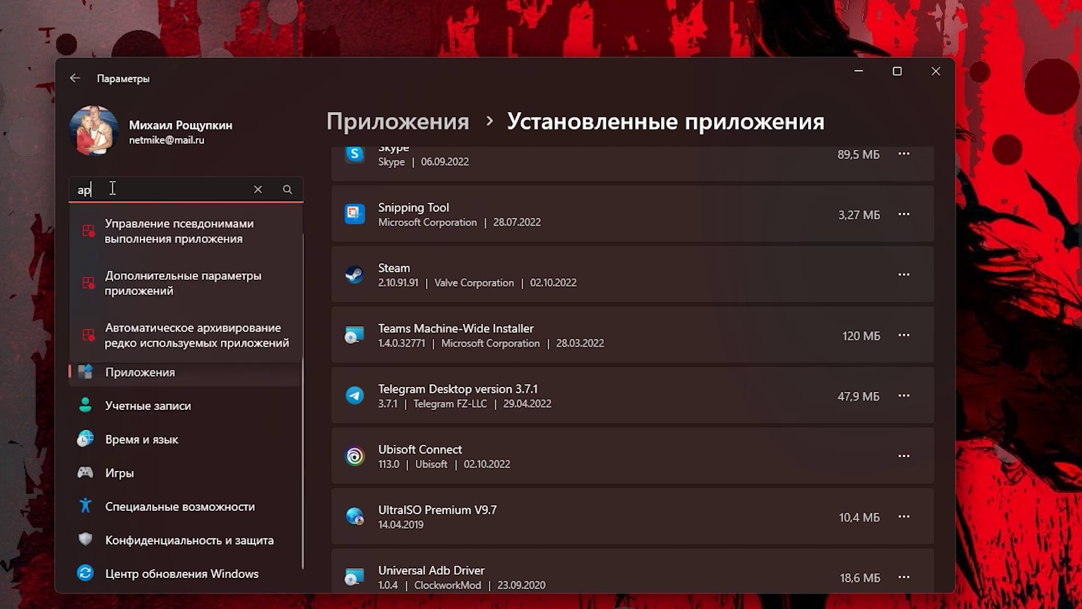
{"action": "left_click", "coordinate": [166, 234]}
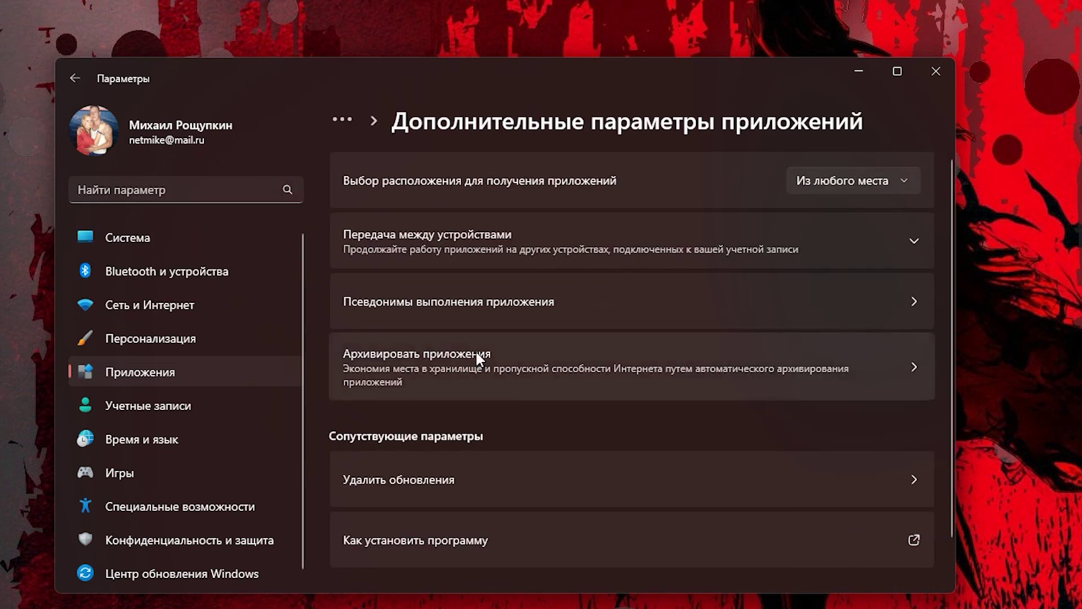
{"action": "left_click", "coordinate": [917, 371]}
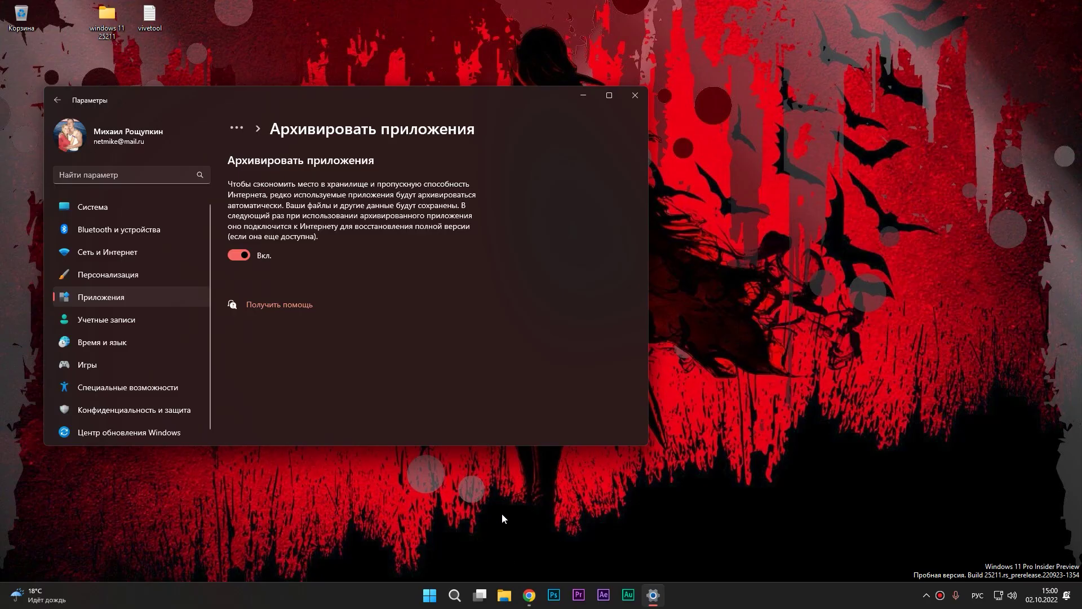
Step: Launch Snipping Tool, enlarge its window, and capture a rectangular snip covering part of the settings window and the desktop
{"action": "left_click", "coordinate": [454, 595]}
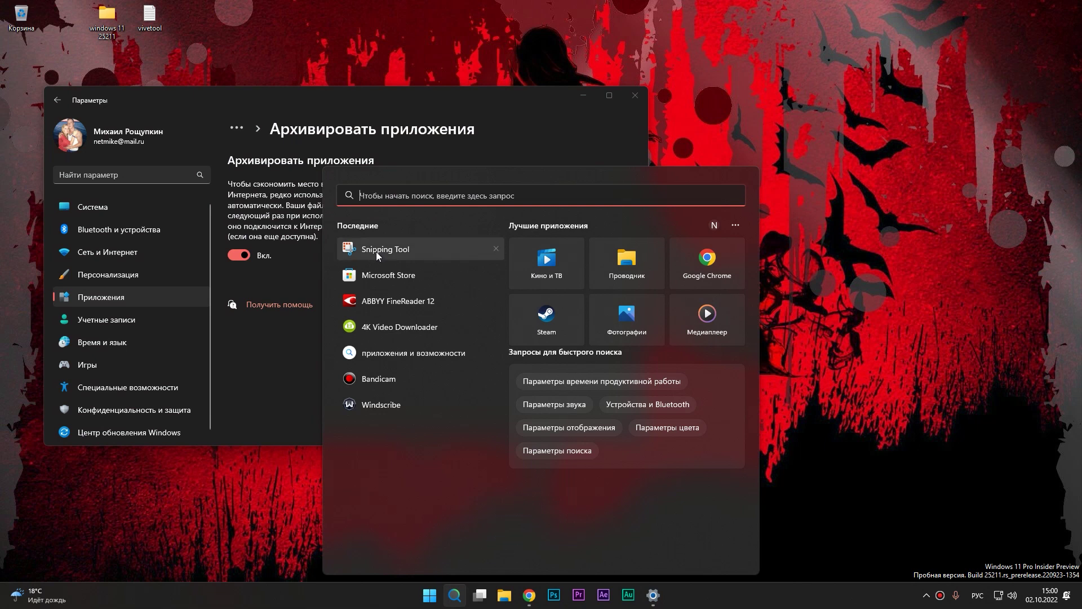
{"action": "left_click", "coordinate": [385, 253]}
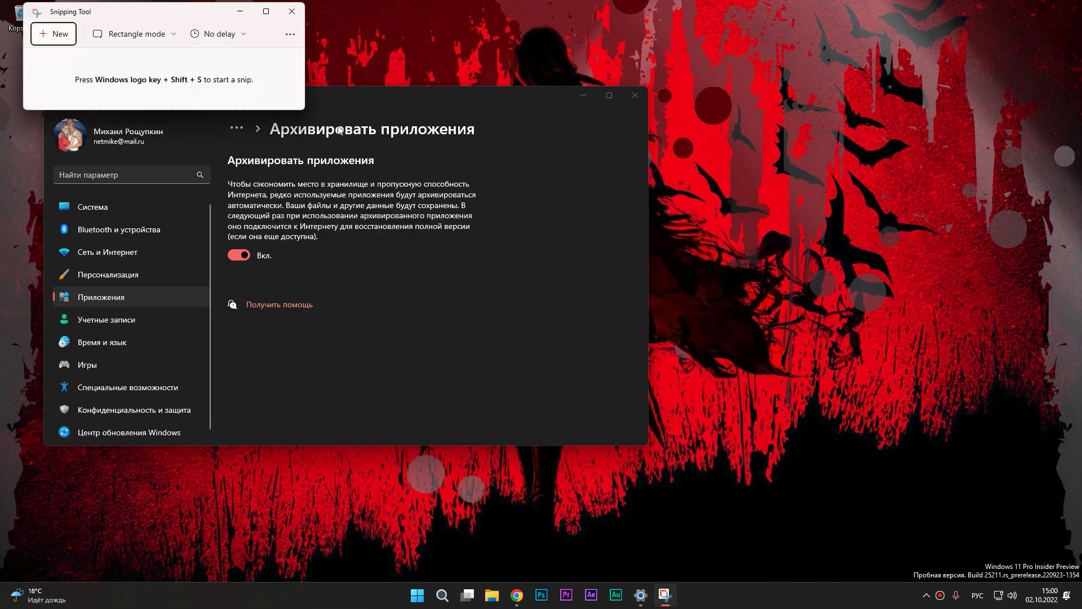
{"action": "left_click_drag", "start_coordinate": [131, 11], "coordinate": [321, 43]}
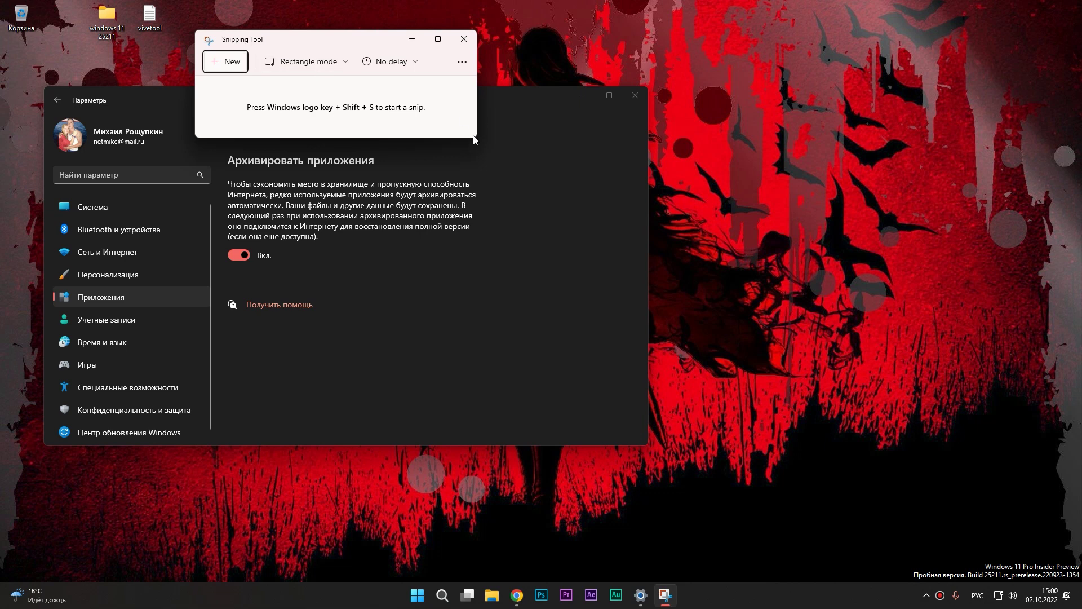
{"action": "left_click_drag", "start_coordinate": [473, 138], "coordinate": [844, 366]}
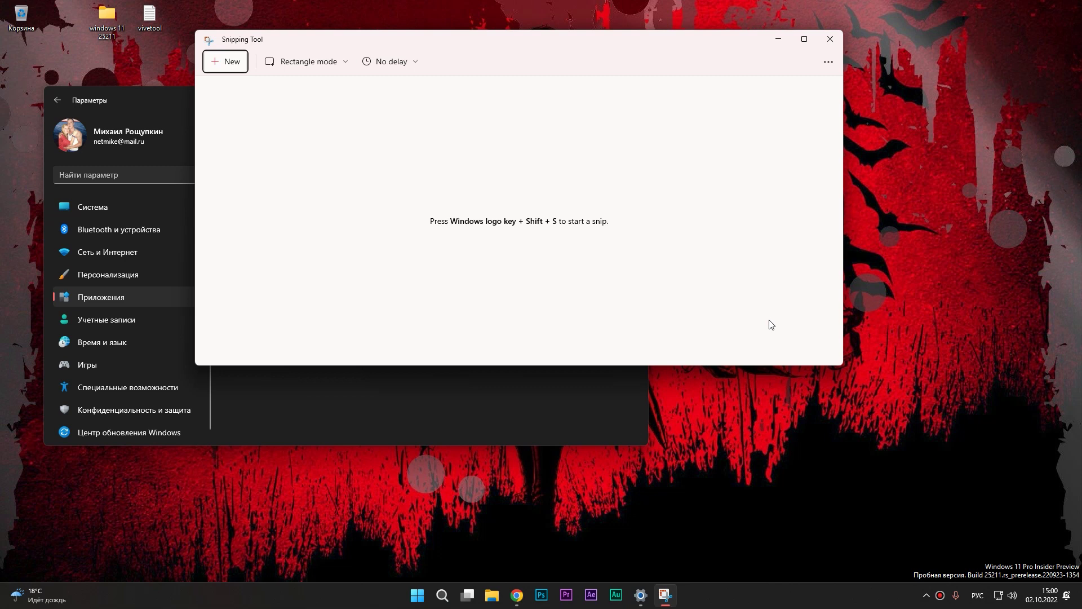
{"action": "left_click", "coordinate": [228, 64]}
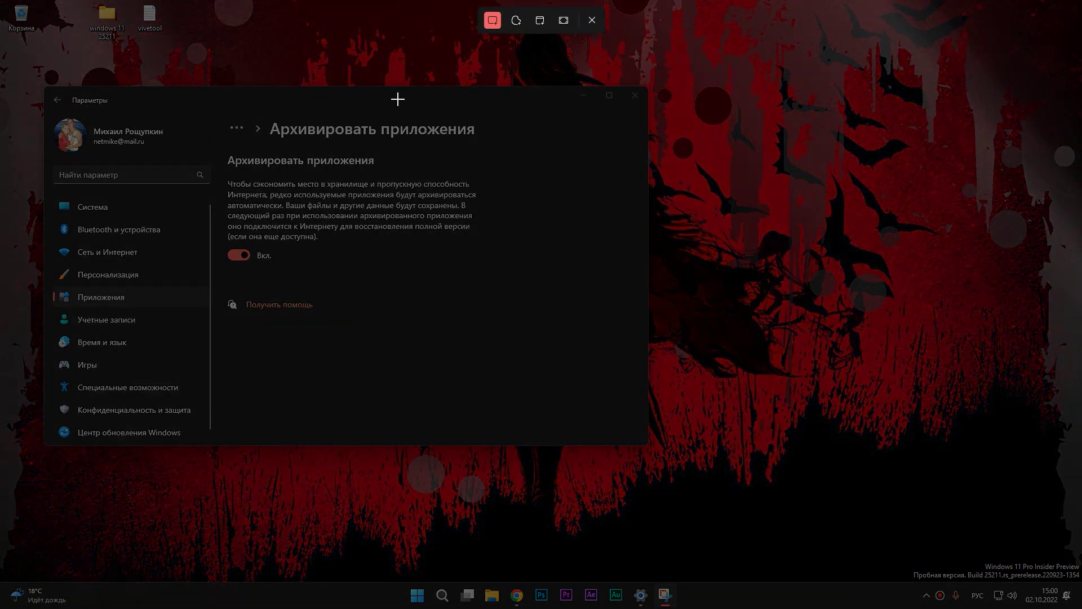
{"action": "left_click_drag", "start_coordinate": [391, 91], "coordinate": [773, 392]}
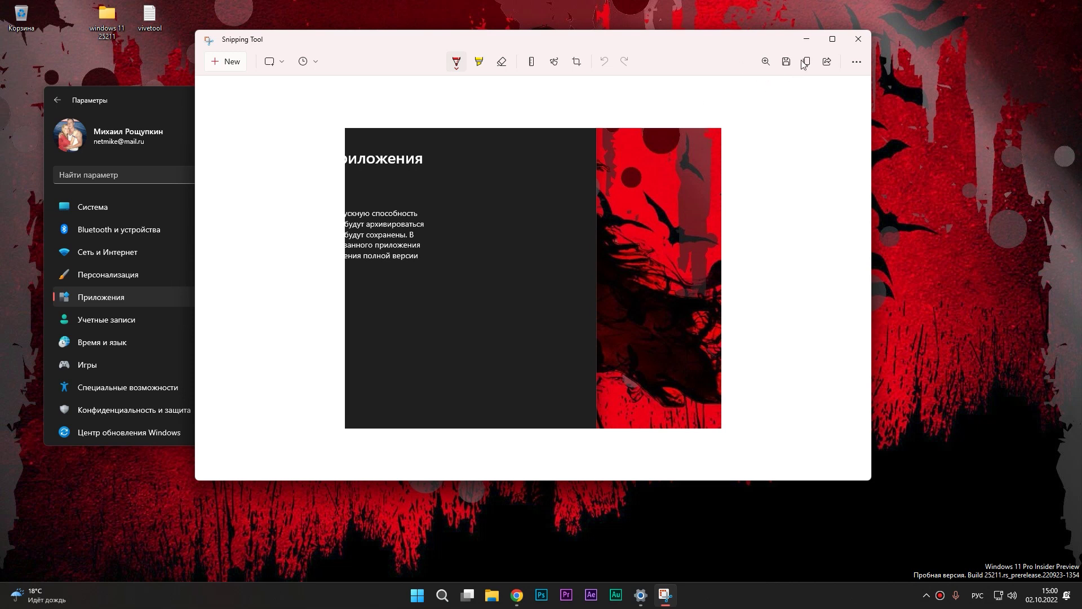
Step: Reach the Windows keyboard options through Snipping Tool's Print Screen shortcut setting and enable PRINT SCREEN for starting a snip
{"action": "left_click", "coordinate": [857, 62]}
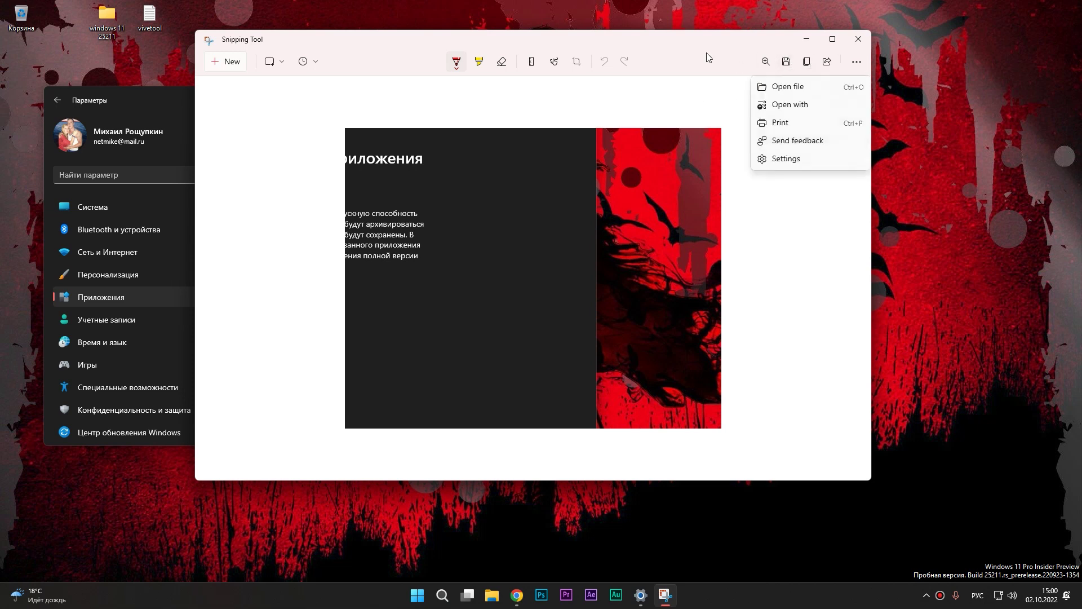
{"action": "left_click", "coordinate": [775, 160]}
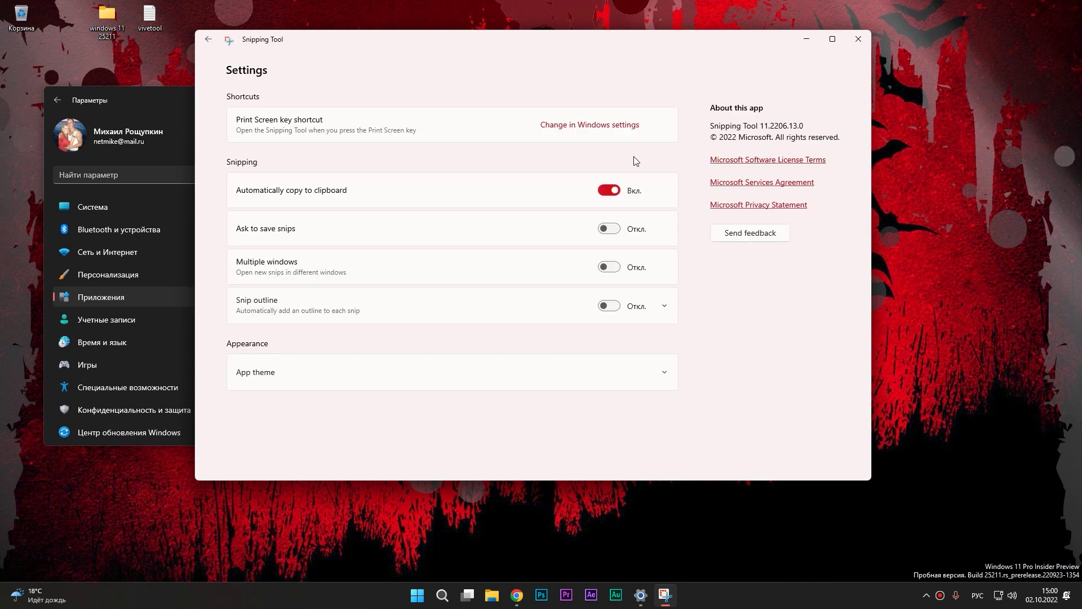
{"action": "left_click", "coordinate": [575, 129]}
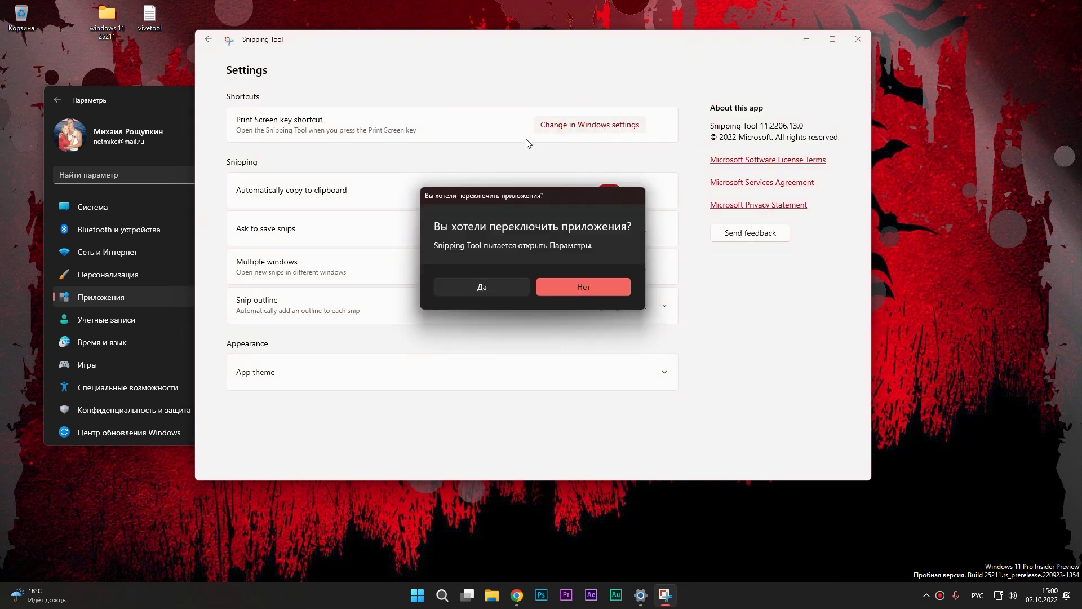
{"action": "left_click", "coordinate": [477, 288]}
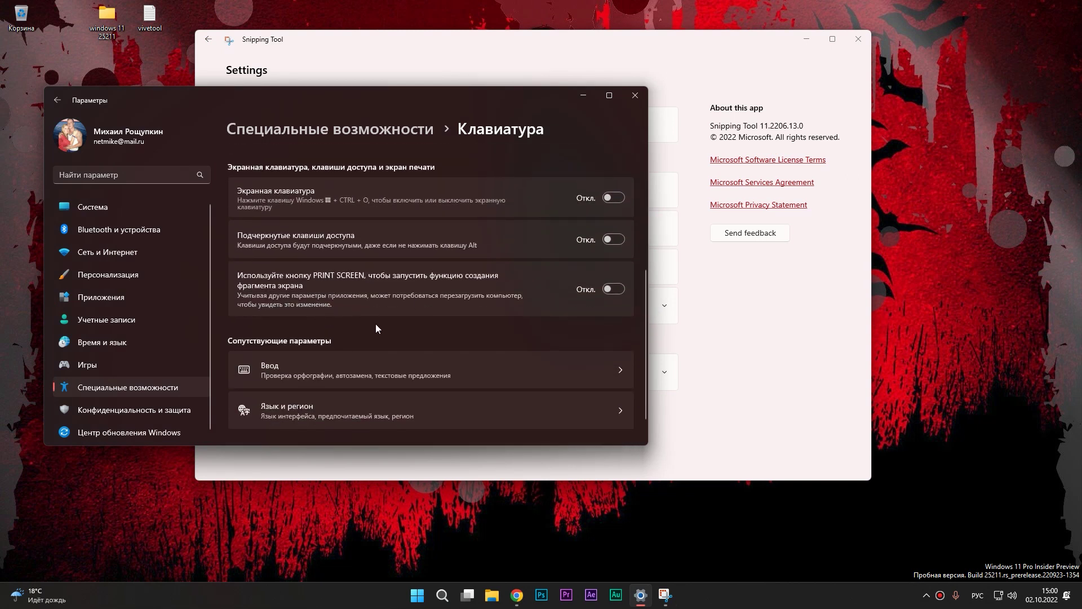
{"action": "left_click", "coordinate": [608, 289]}
Step: Test the Print Screen shortcut by capturing a rectangular area across both open settings windows
{"action": "key", "text": "Print"}
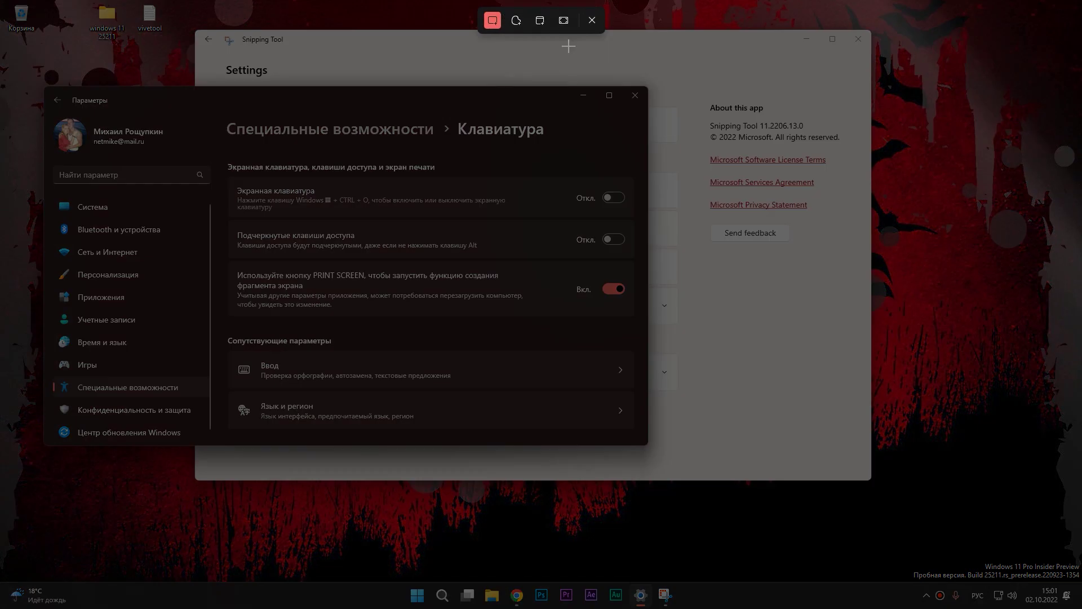
{"action": "left_click_drag", "start_coordinate": [271, 59], "coordinate": [711, 349]}
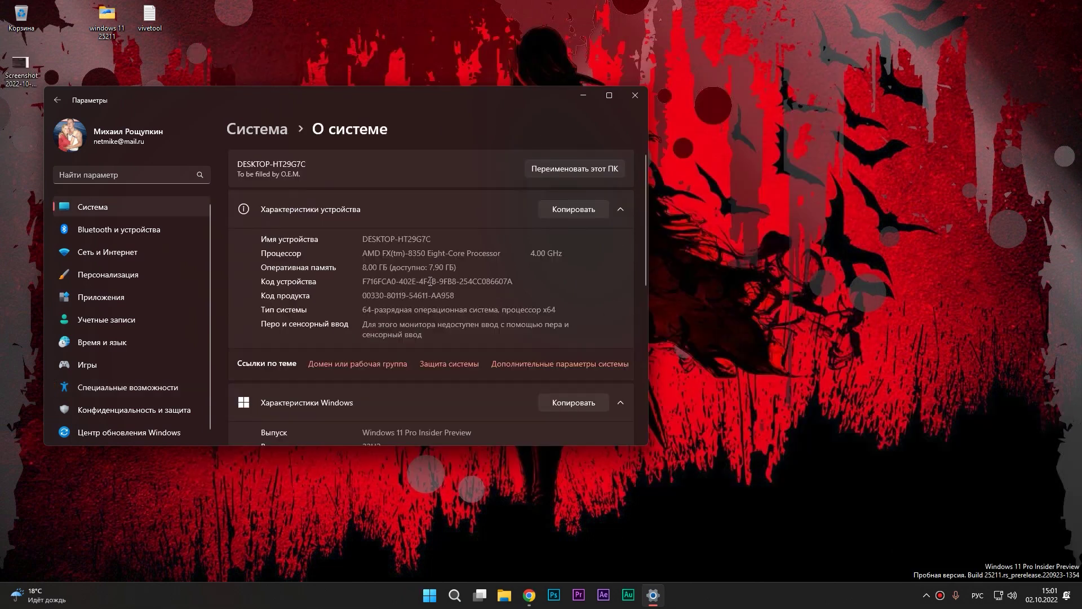
Step: Examine the Windows edition, version and build details on the "О системе" page
{"action": "scroll", "coordinate": [326, 325], "scroll_direction": "down", "scroll_amount": 5}
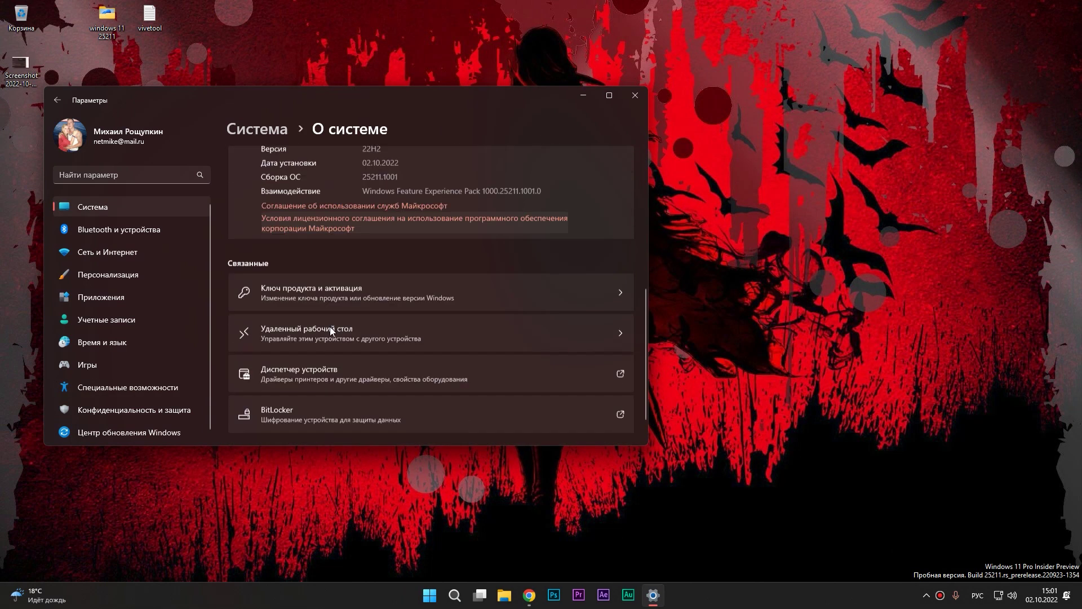
{"action": "scroll", "coordinate": [340, 345], "scroll_direction": "up", "scroll_amount": 3}
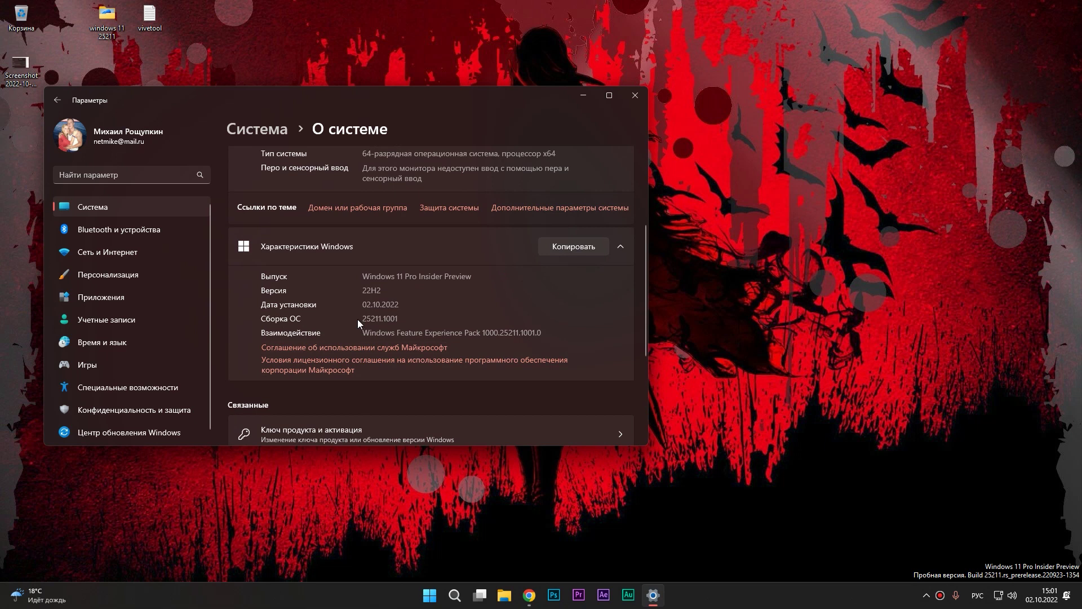